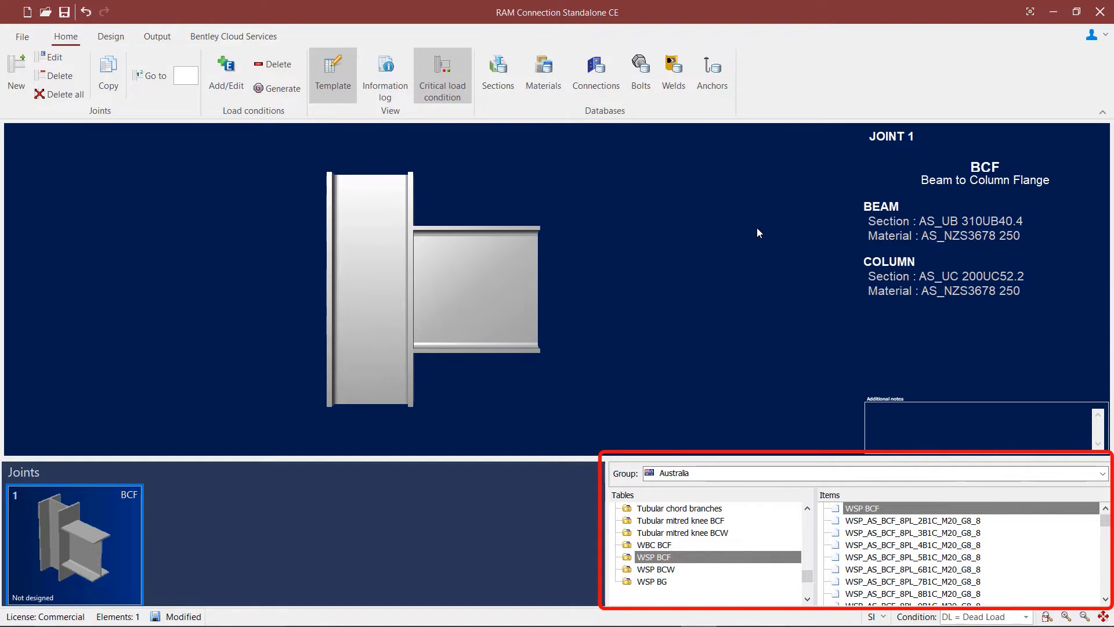
Step: Hide the connection template pane and show it again
click(333, 85)
click(322, 91)
click(322, 92)
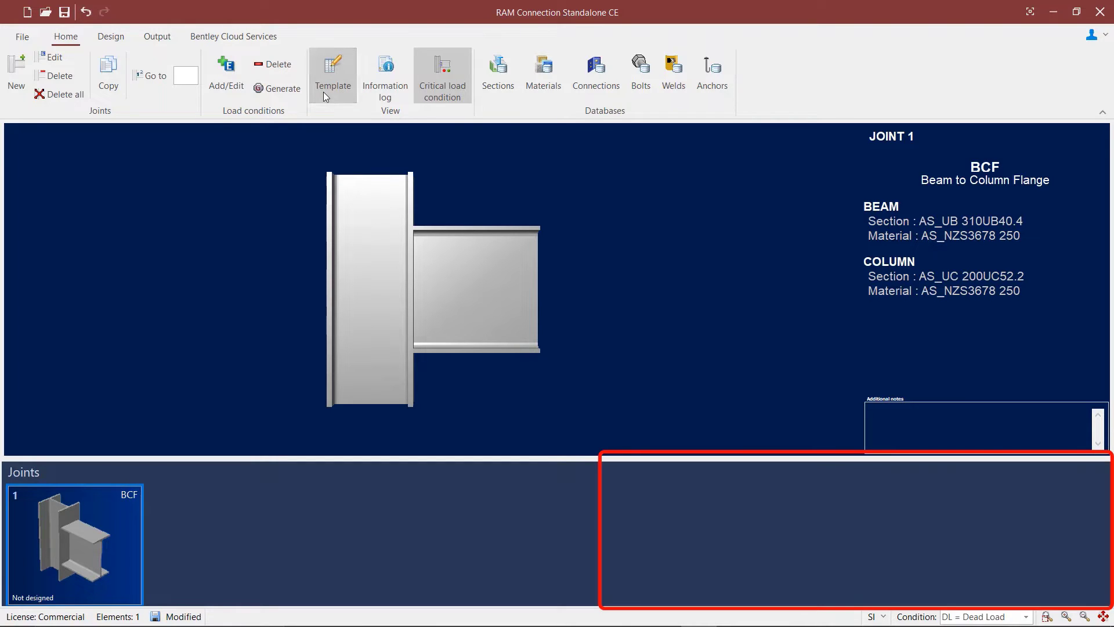
click(323, 91)
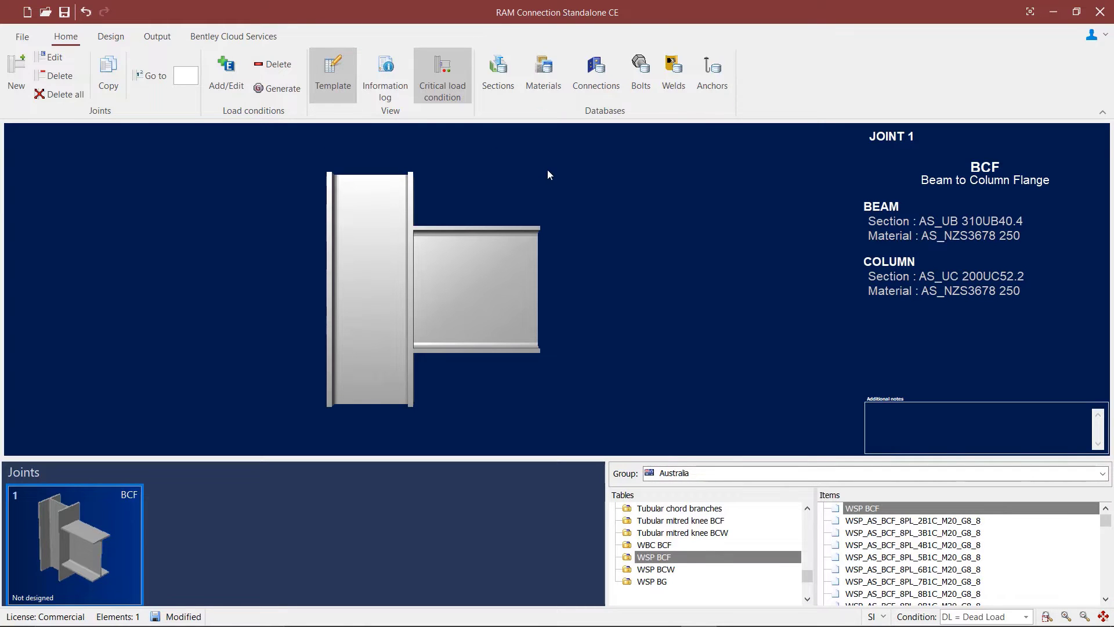
Step: Open the connections database to view the Australian WSP BCF templates, and close it
click(585, 98)
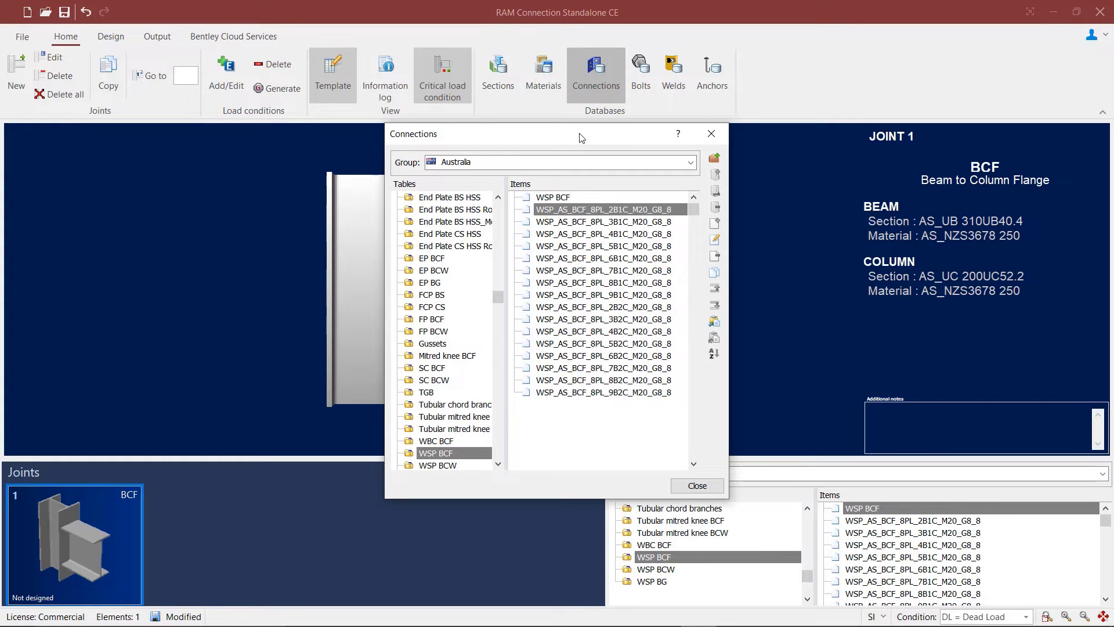
drag(581, 138, 454, 140)
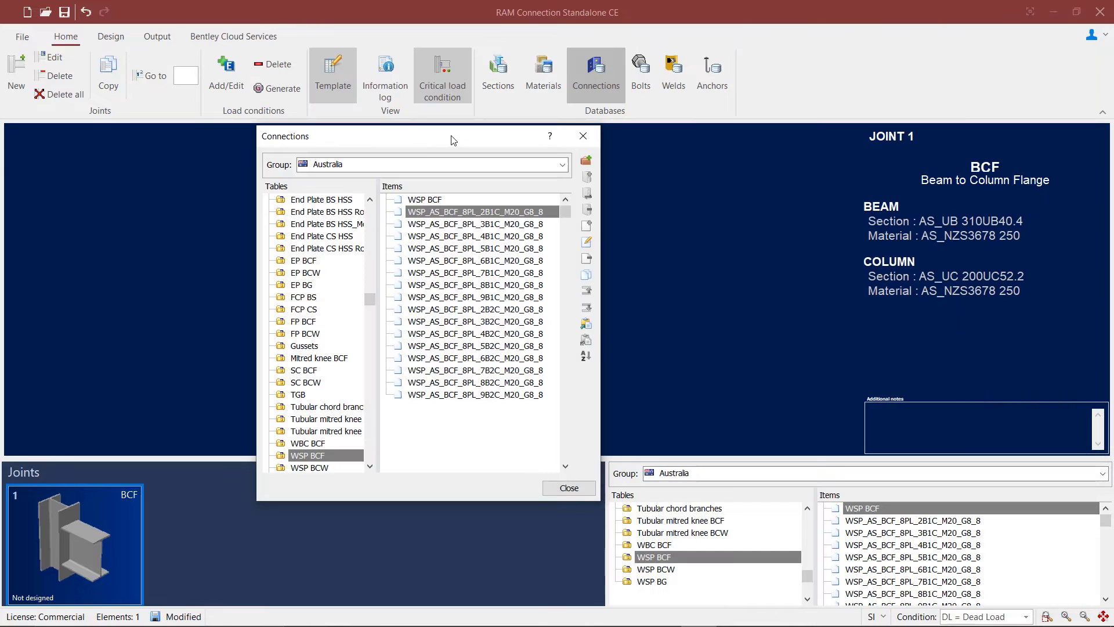
click(585, 136)
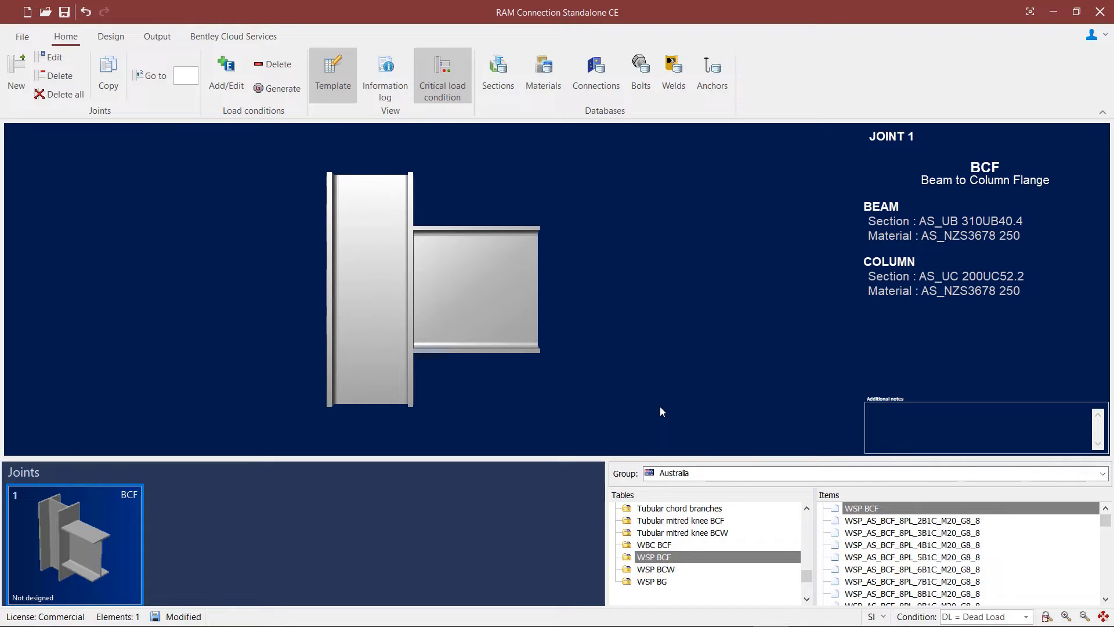
Step: Assign the WSP_AS_BCF_8PL_2B1C_M20_G8_8 shear connection template to joint 1
click(896, 522)
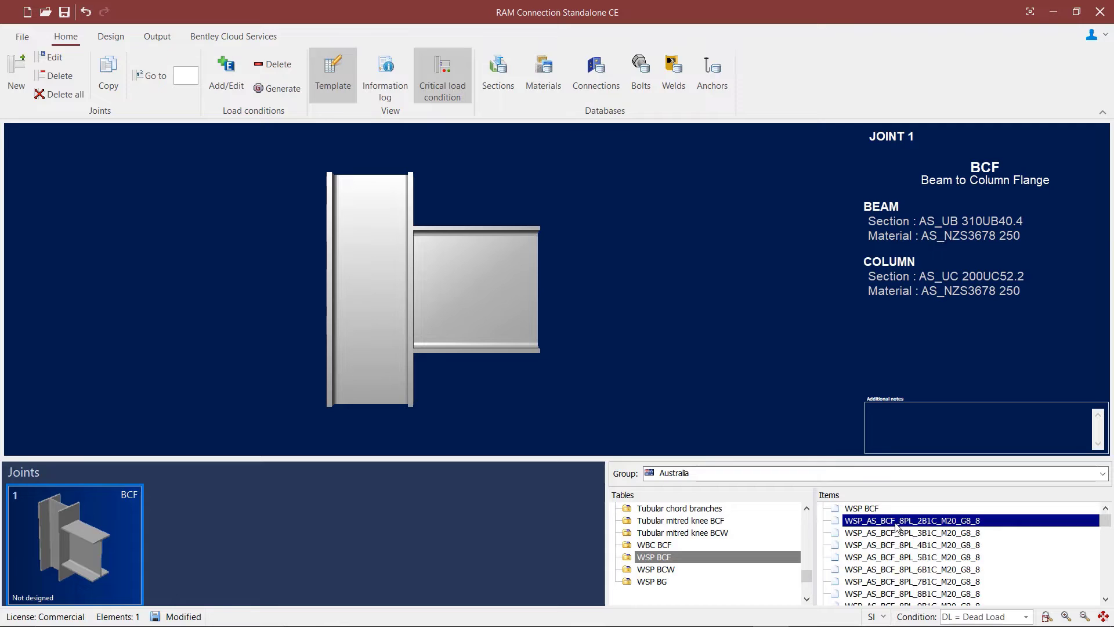
double_click(896, 522)
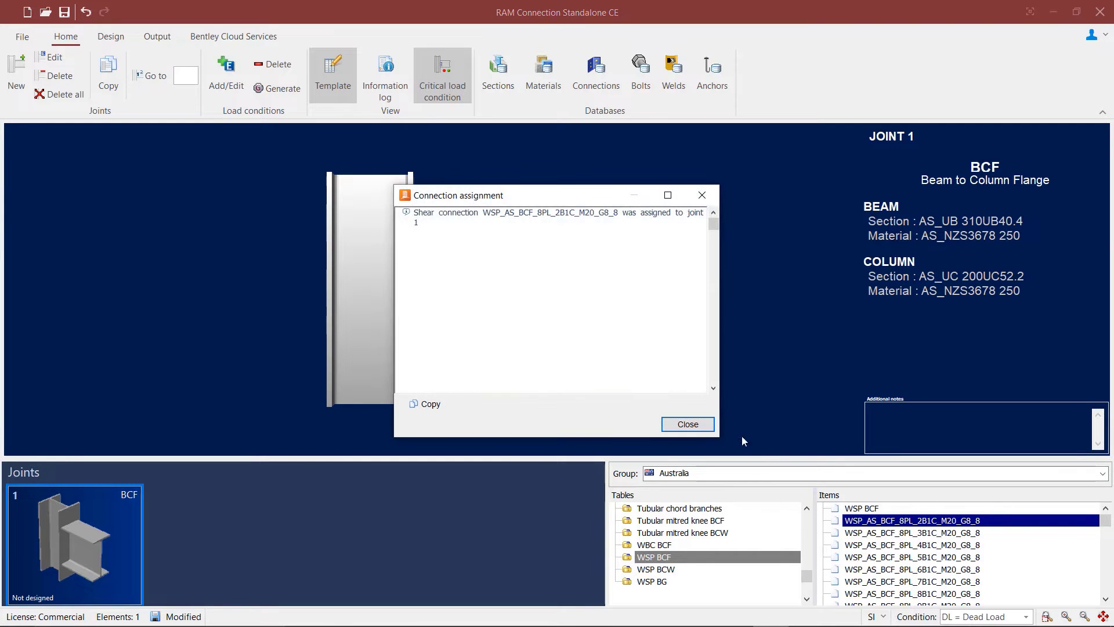
click(688, 425)
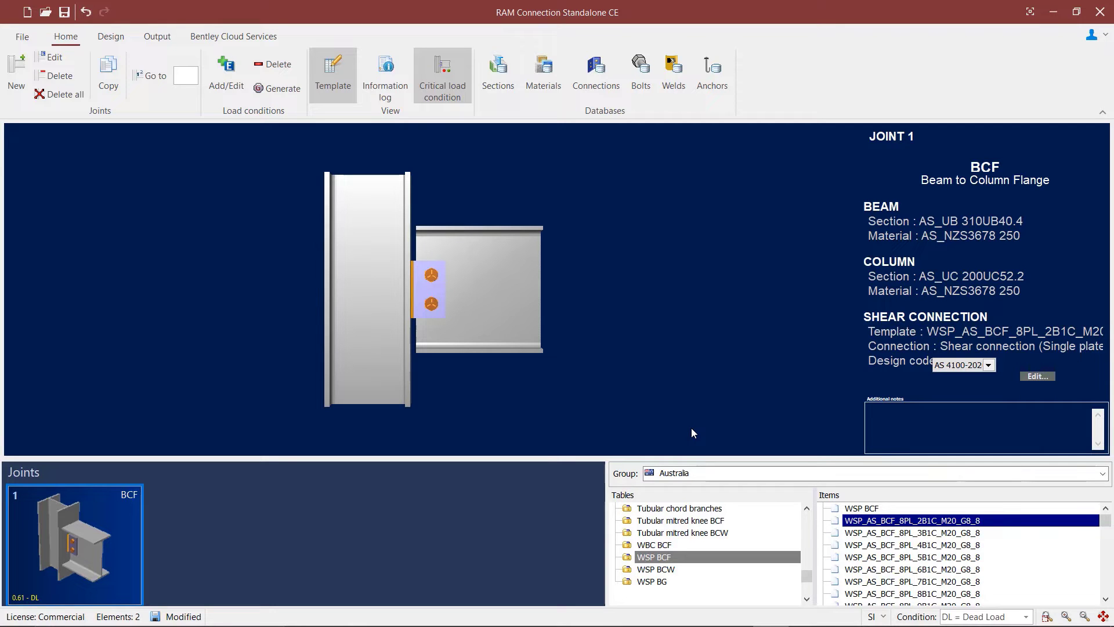
Step: Replace joint 1's shear connection with the WSP_AS_BCF_8PL_3B1C_M20_G8_8 template
click(867, 534)
double_click(867, 534)
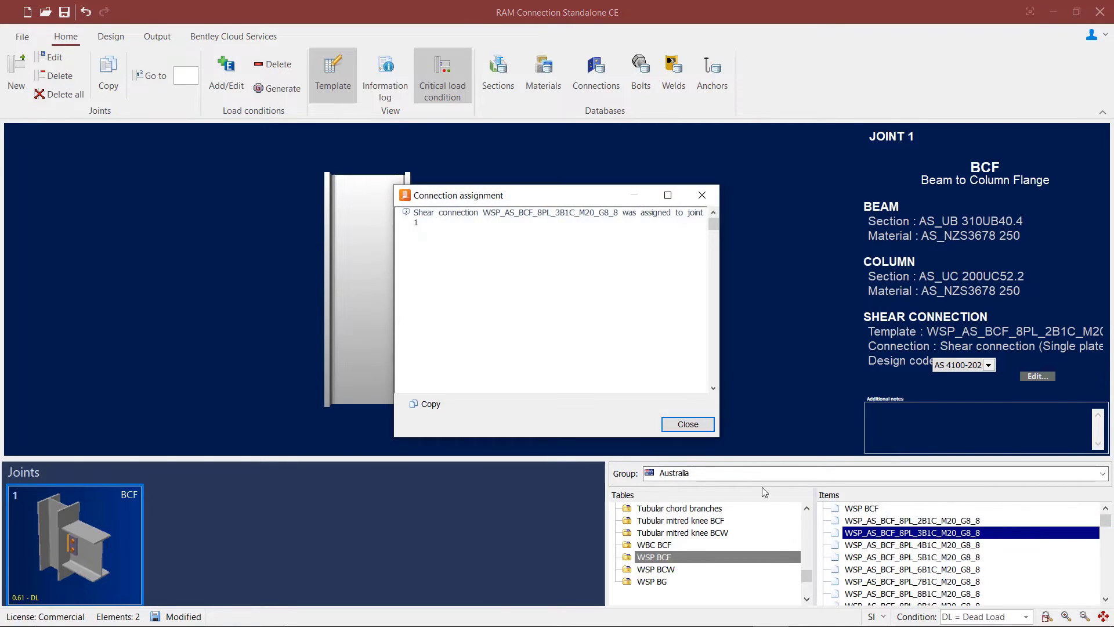
click(688, 424)
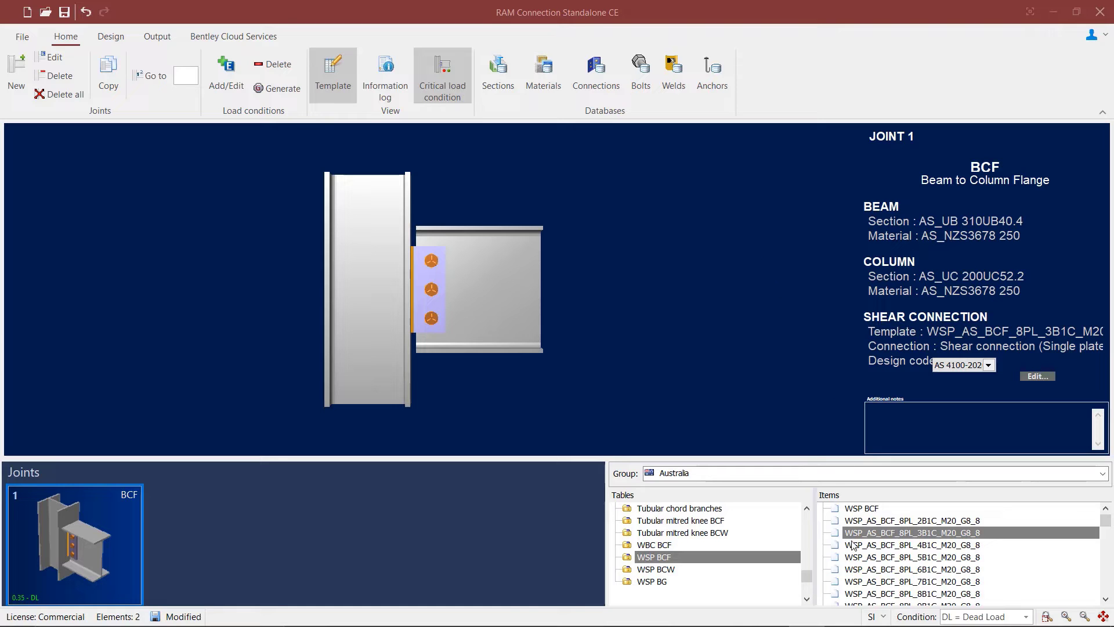
Step: Reassign the WSP_AS_BCF_8PL_2B1C_M20_G8_8 template to joint 1 and set its web side plate bolt rows to 3
click(895, 524)
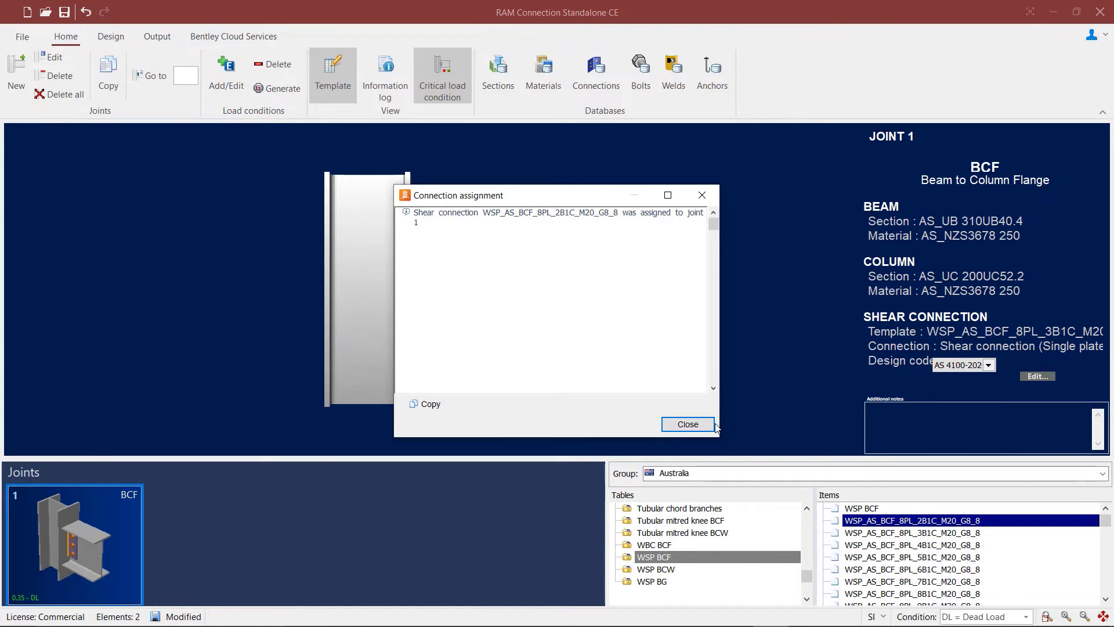
click(691, 424)
double_click(618, 311)
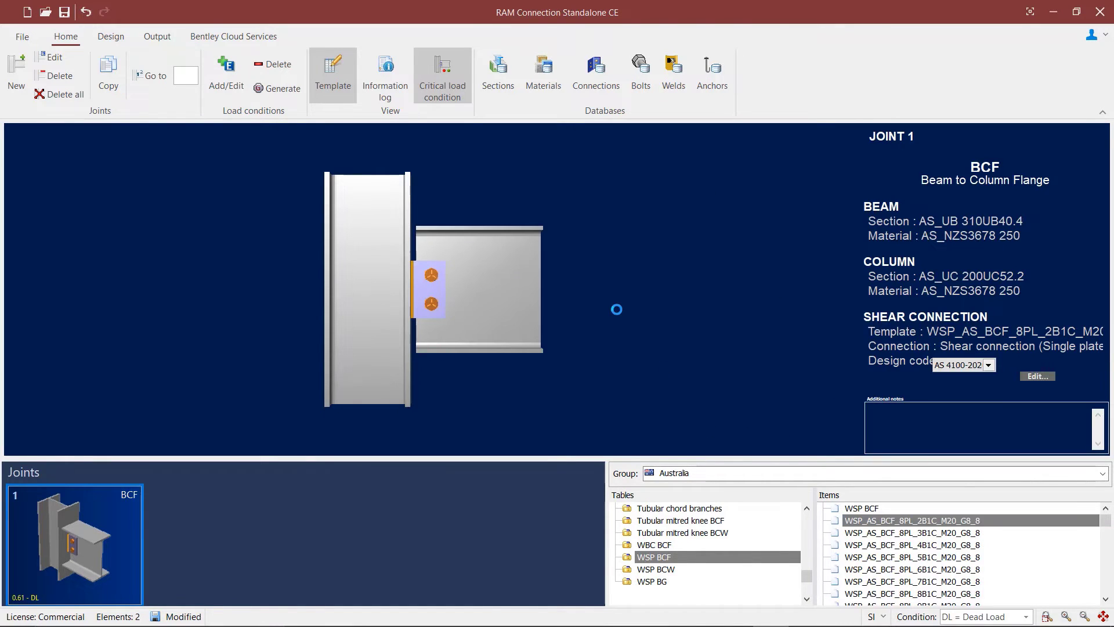
scroll(192, 403, down, 3)
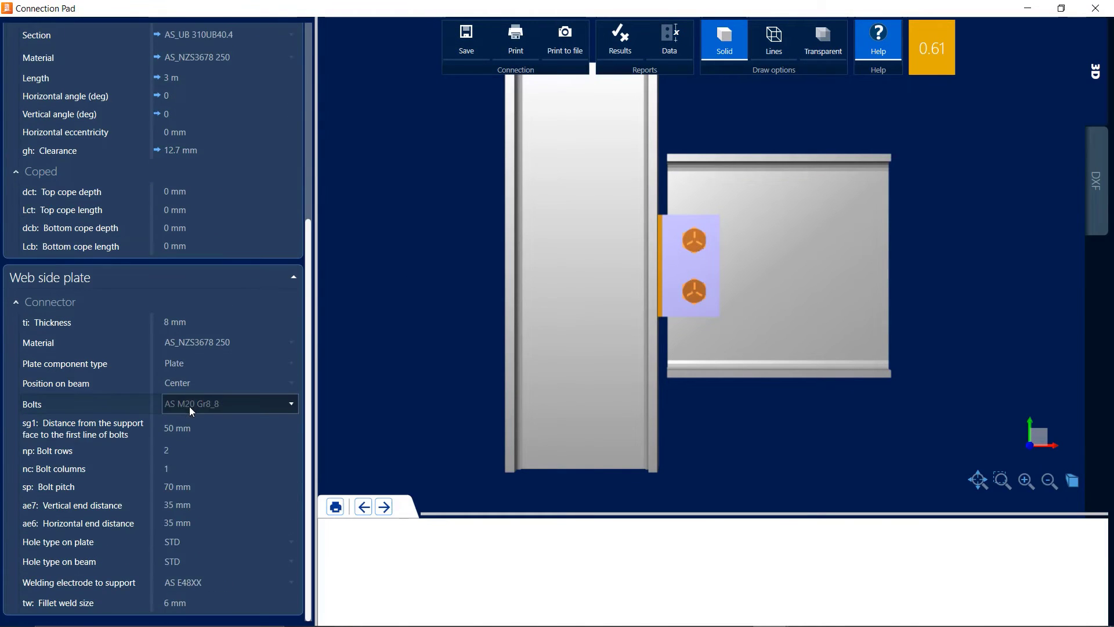
click(179, 448)
text(3)
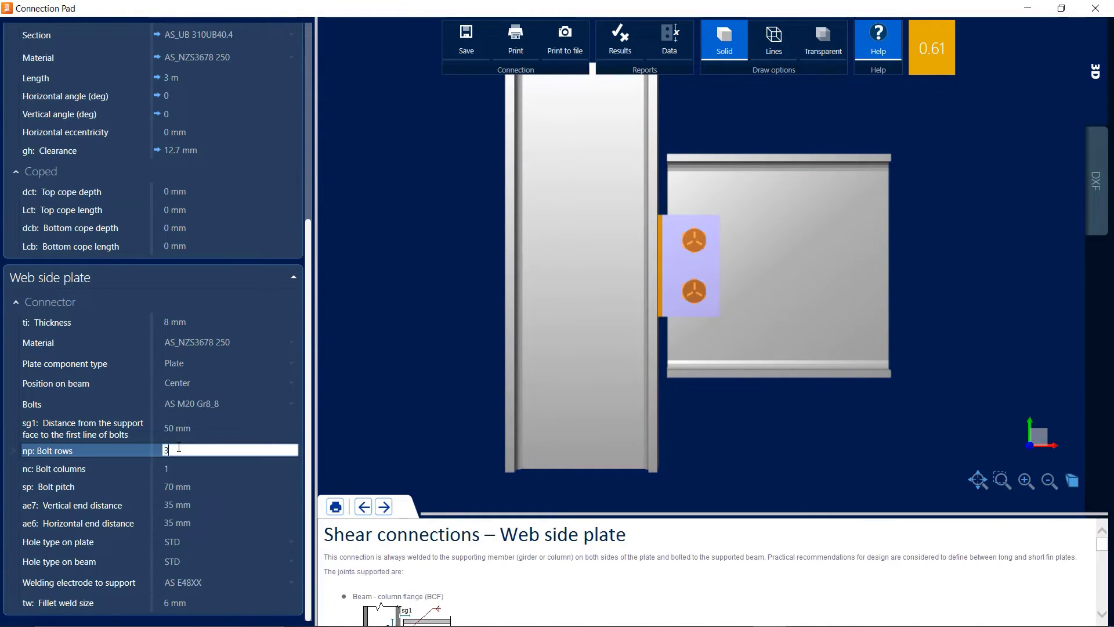
key(Return)
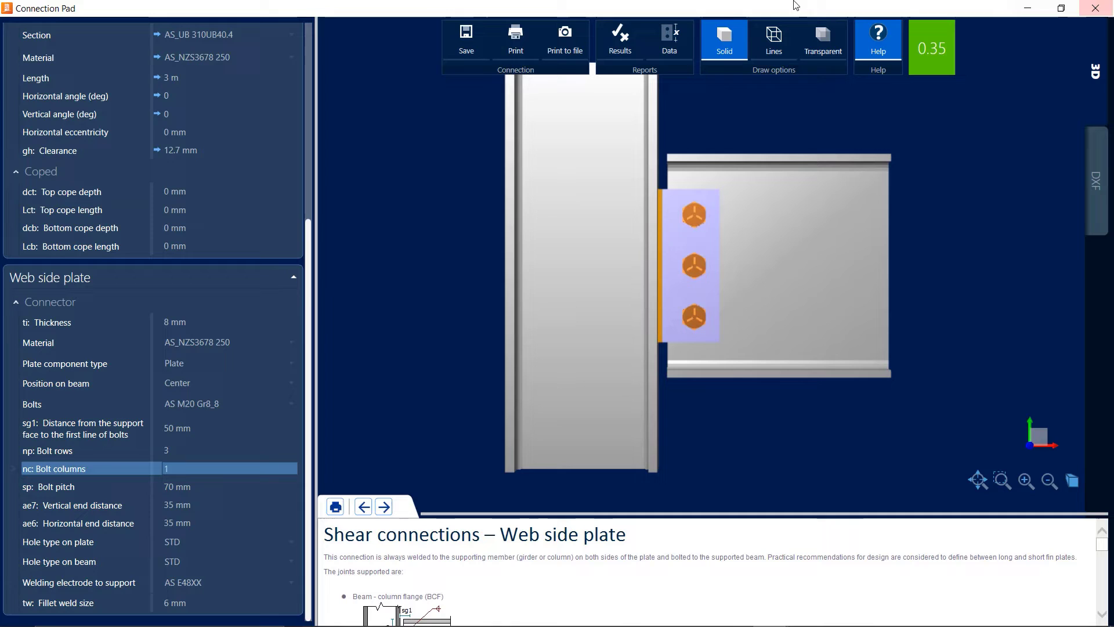
click(446, 52)
click(1110, 5)
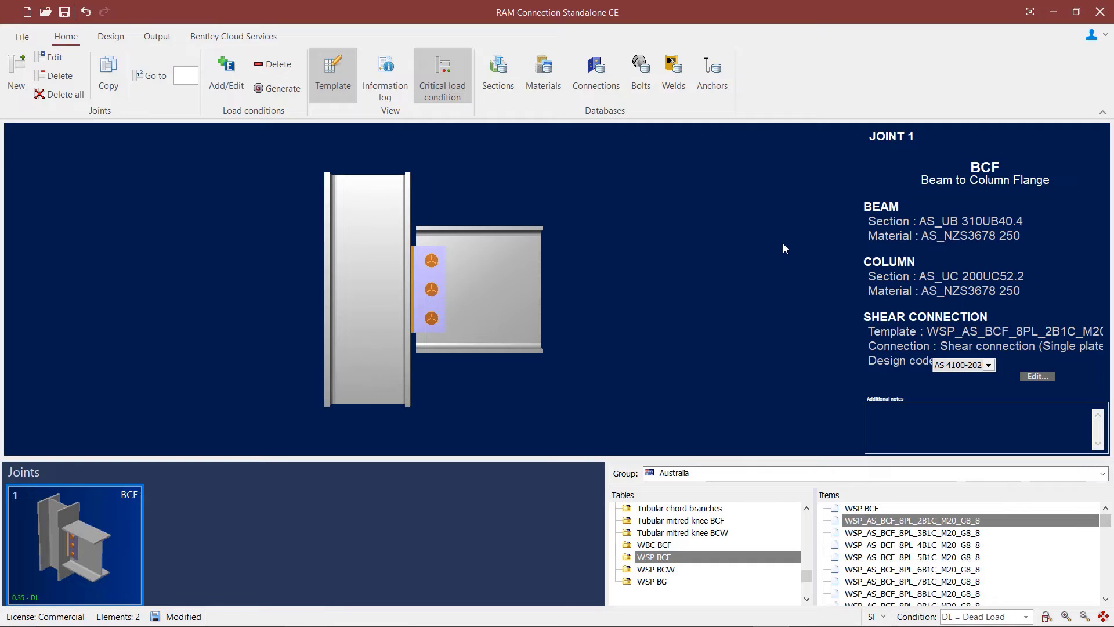
Step: Assign the WSP (Web Side Plate) shear connection from the Basic Connections group to joint 1
click(110, 36)
click(80, 65)
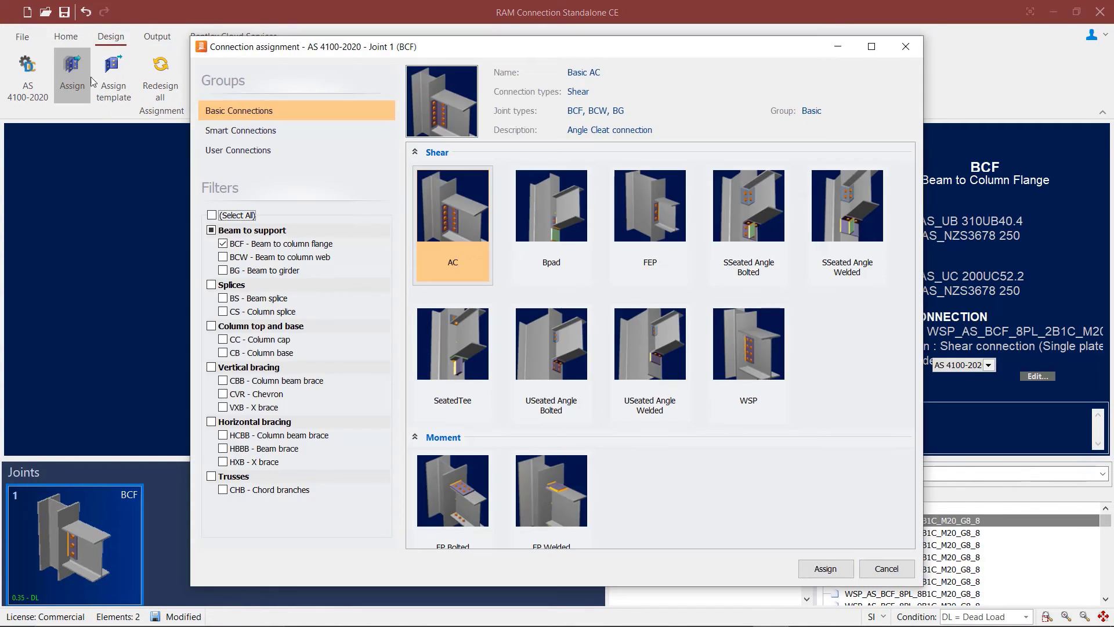
drag(431, 52, 613, 65)
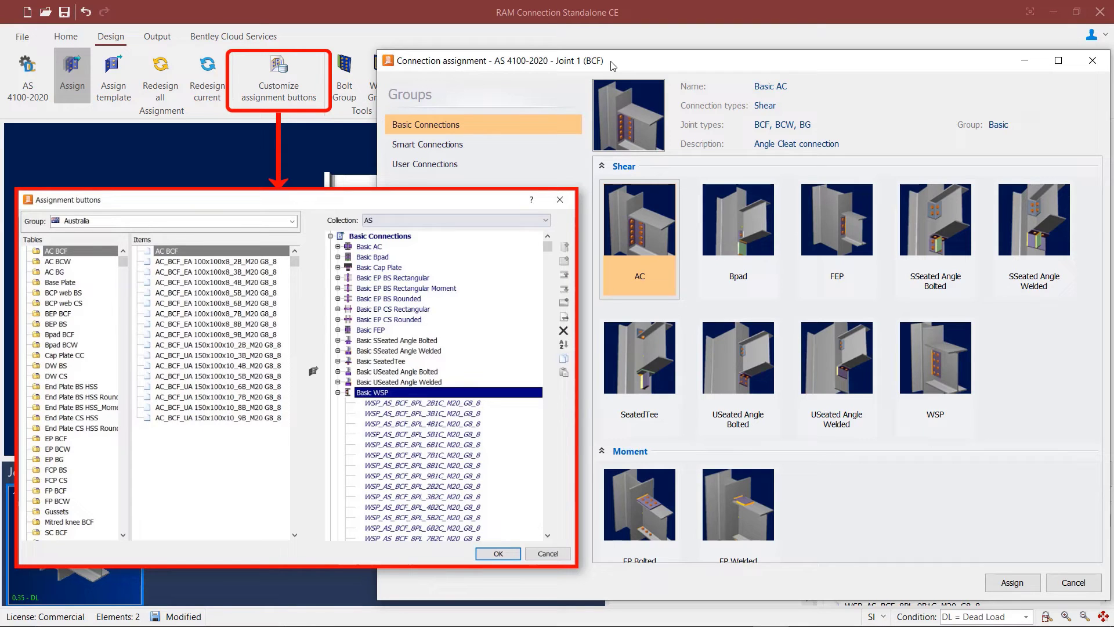
click(960, 361)
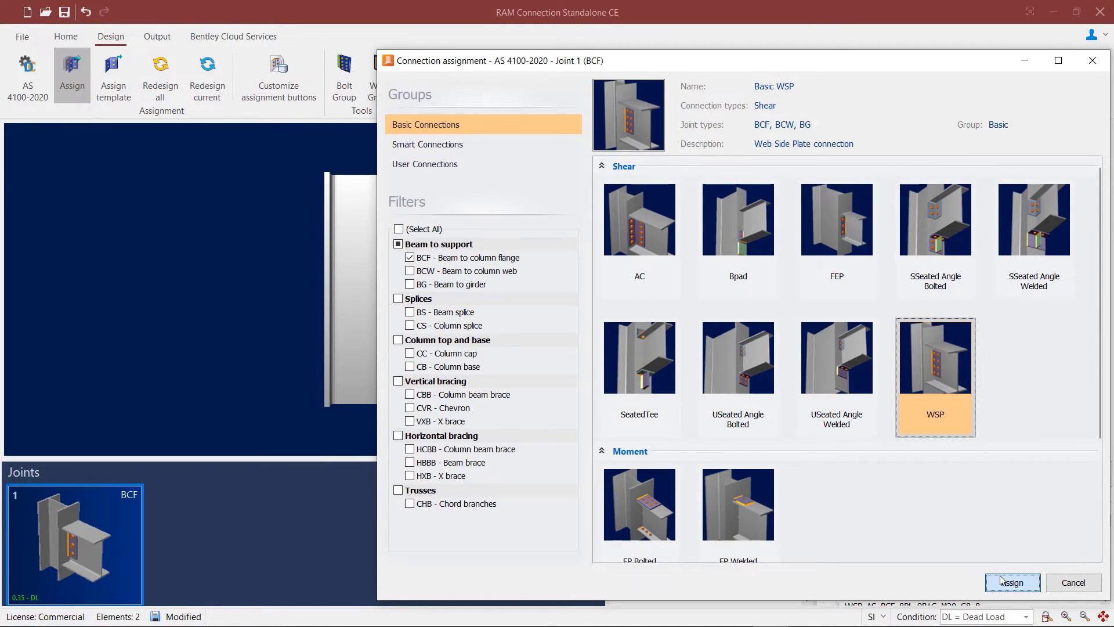
click(1012, 582)
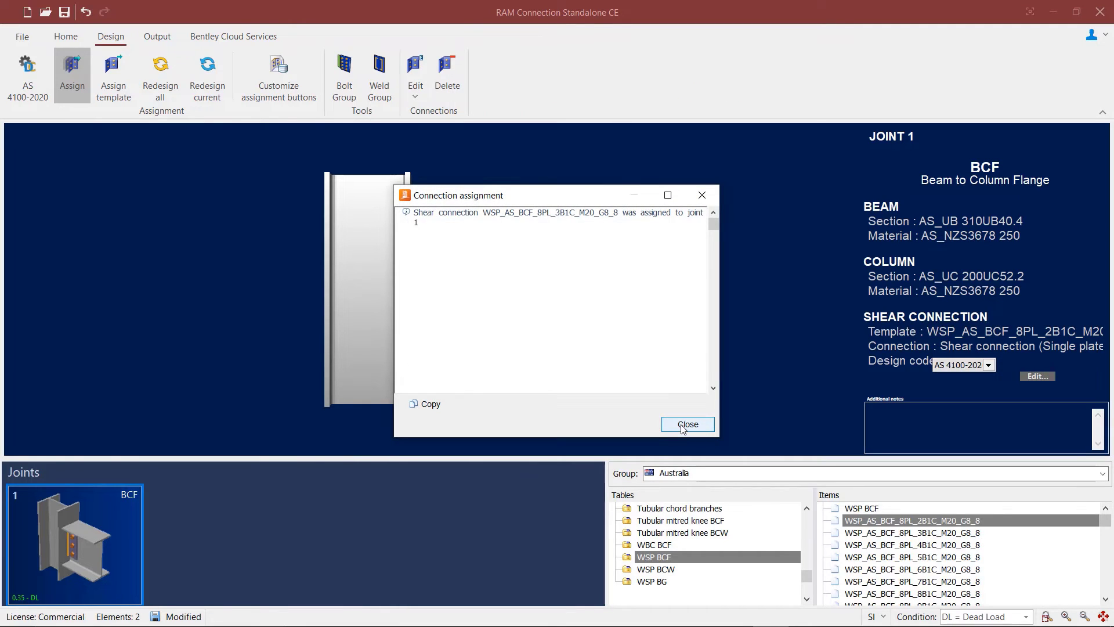
click(683, 424)
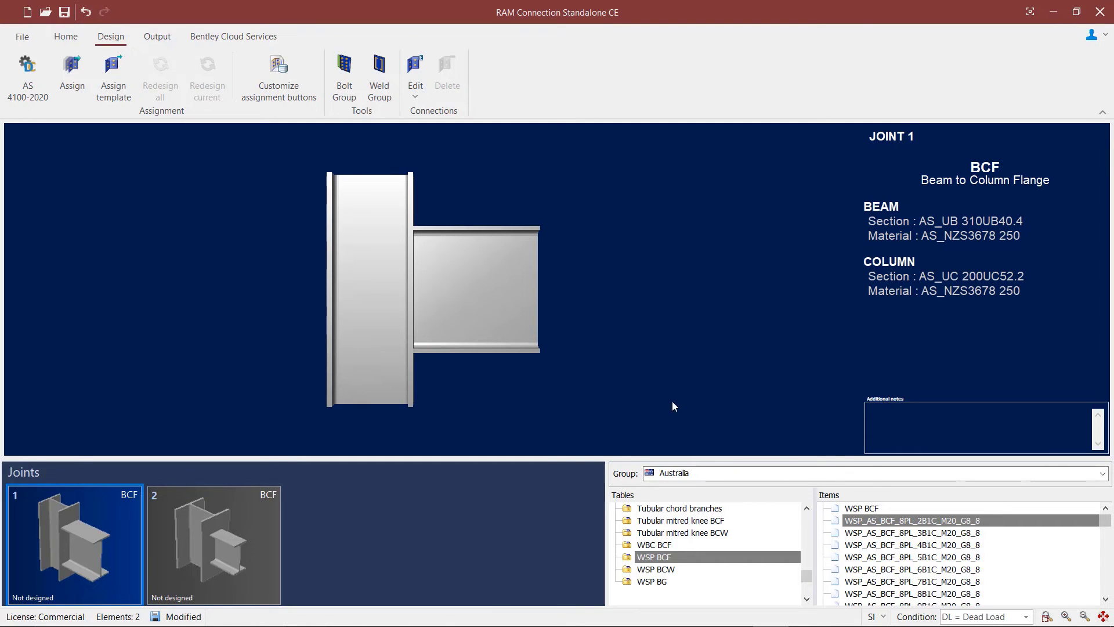
Step: Assign the WSP BCF shear connection template to joint 1 and to joint 2
click(873, 509)
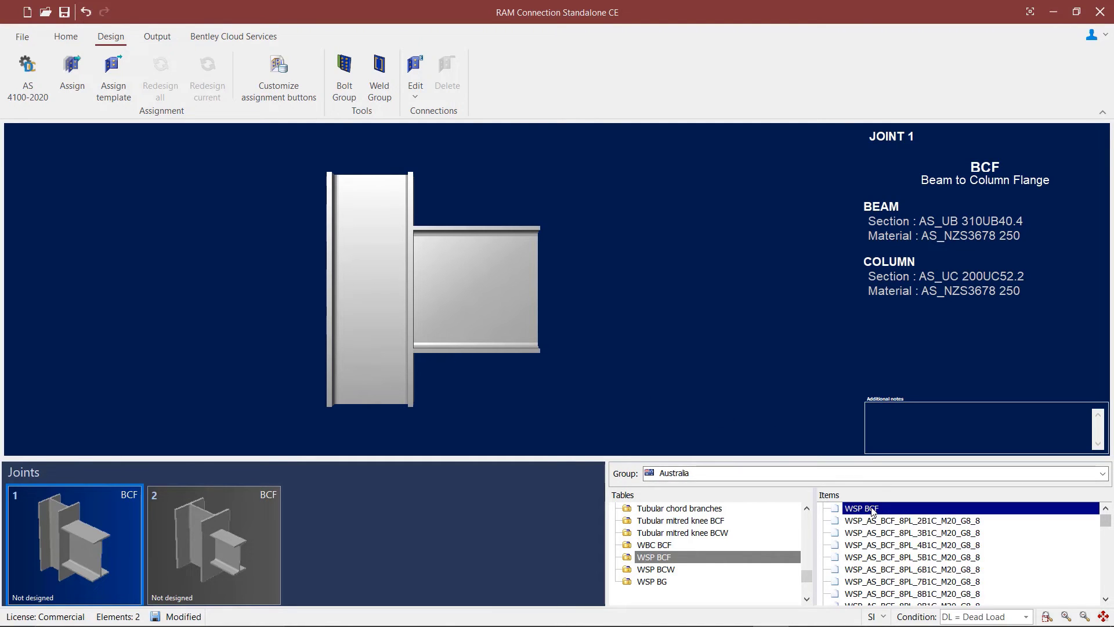
double_click(873, 509)
click(684, 424)
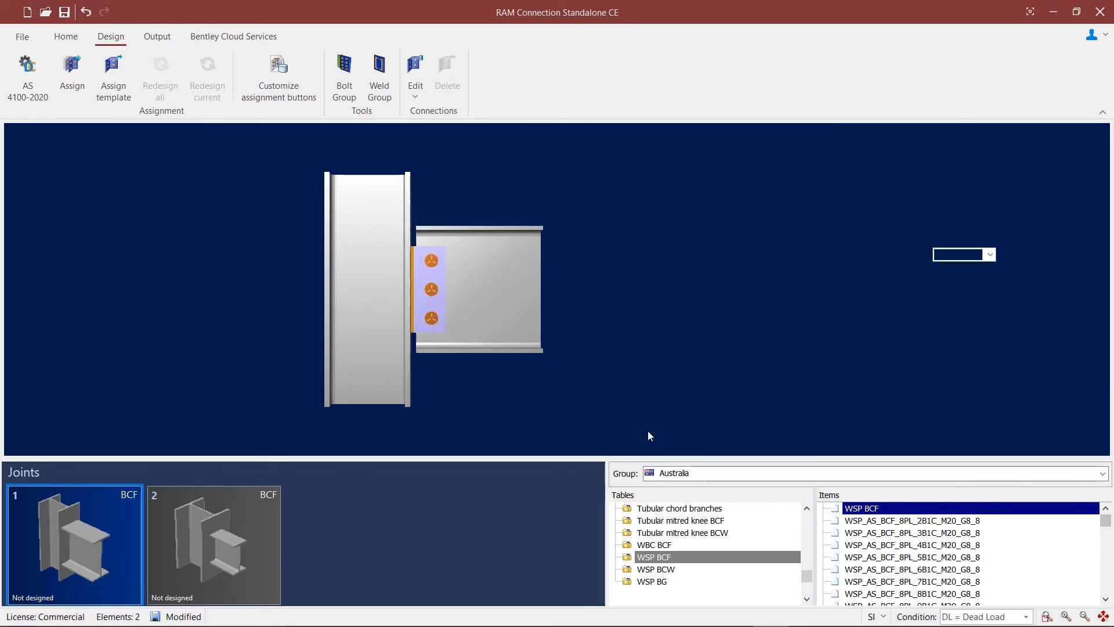
click(210, 516)
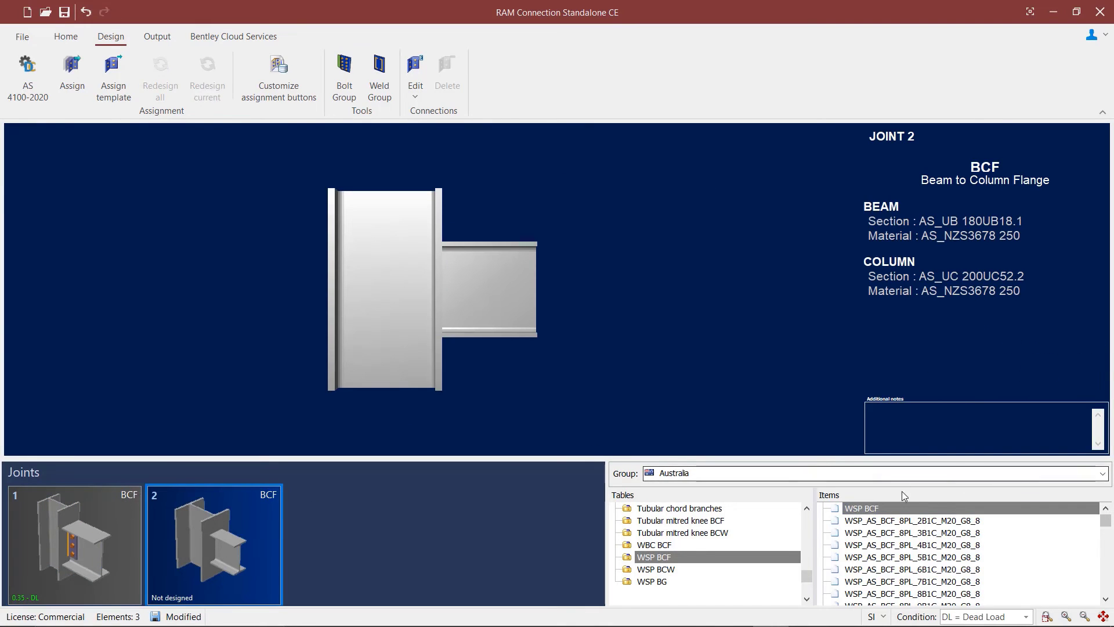
double_click(862, 509)
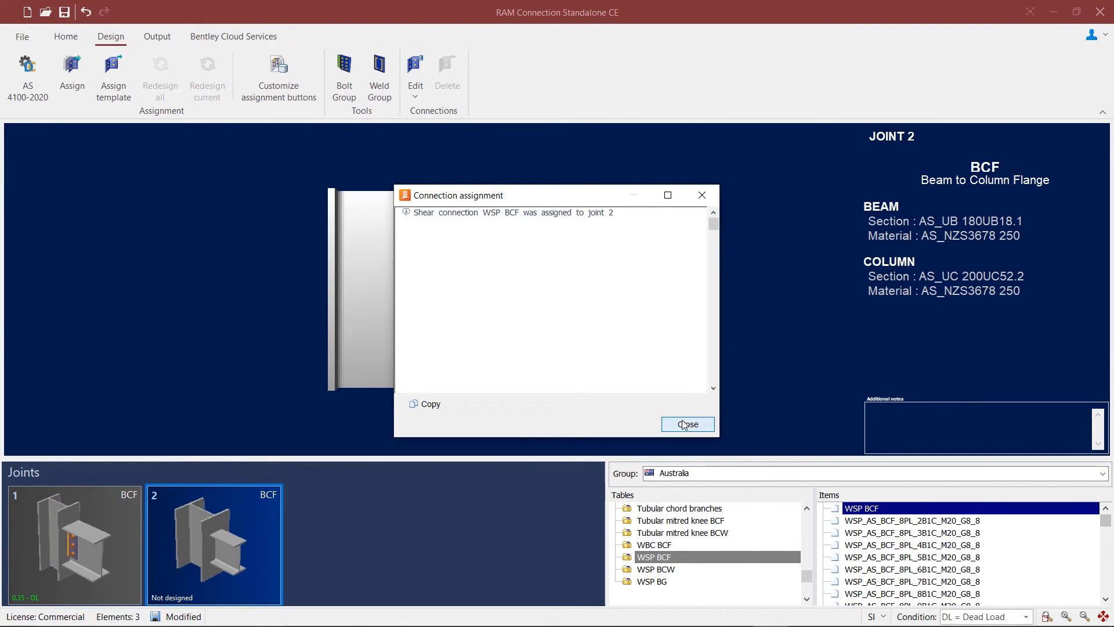
click(684, 424)
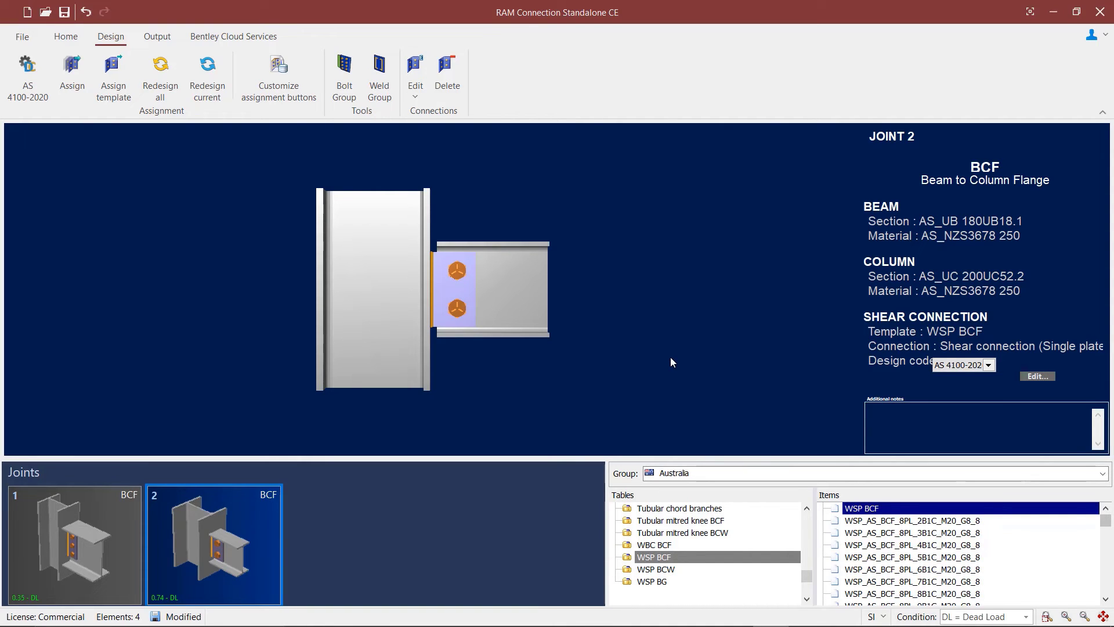
Step: Set the beam section of joint 2 to AS_UB 530UB92.4
click(73, 552)
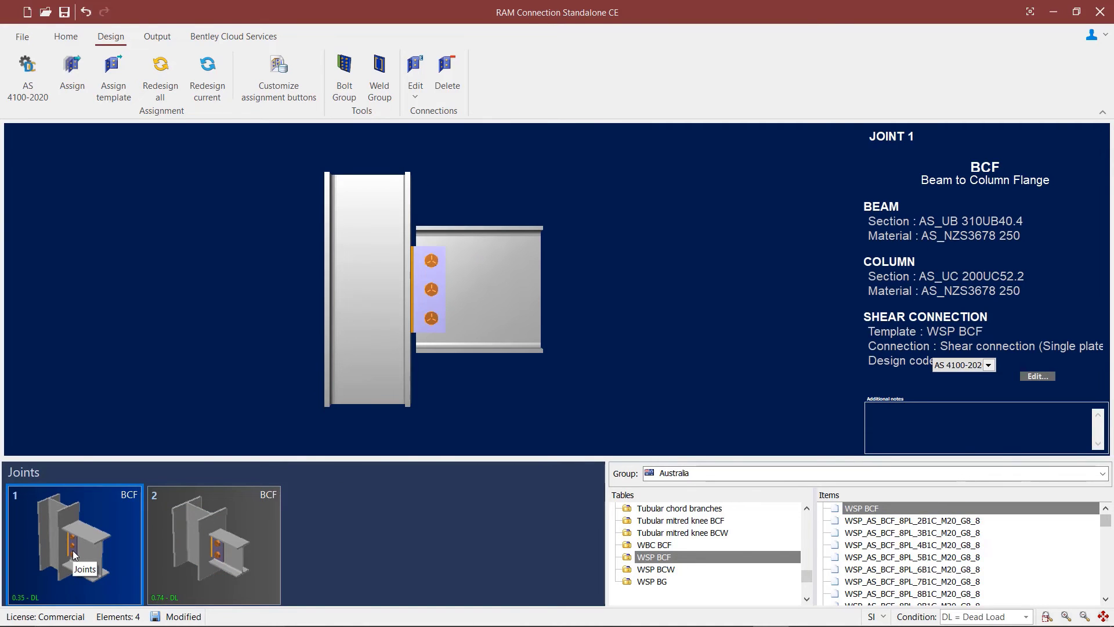
click(190, 555)
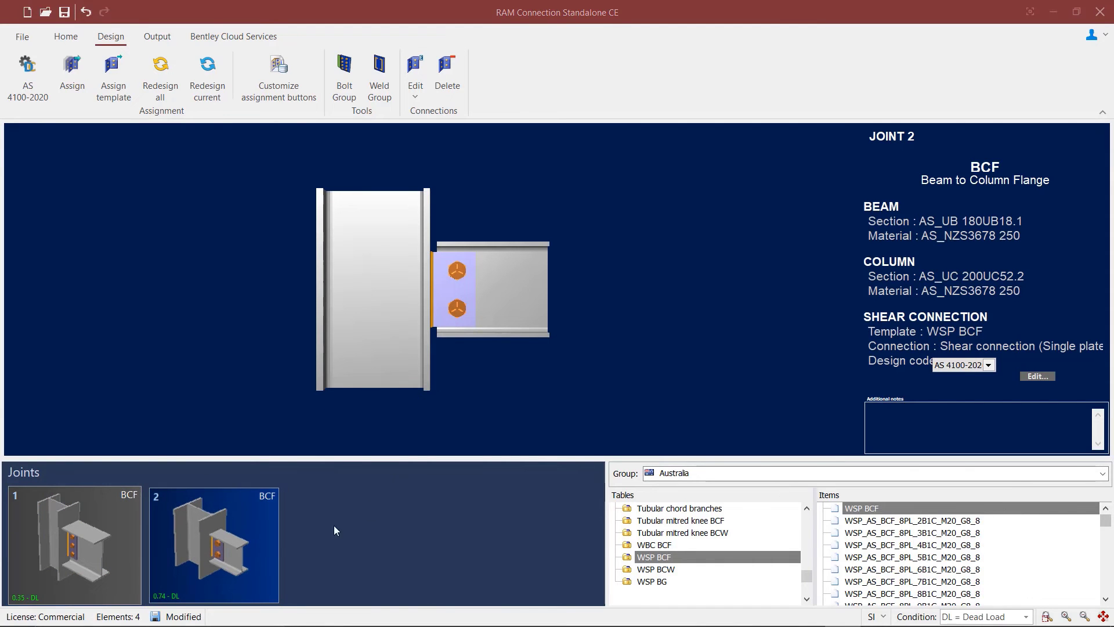
double_click(238, 556)
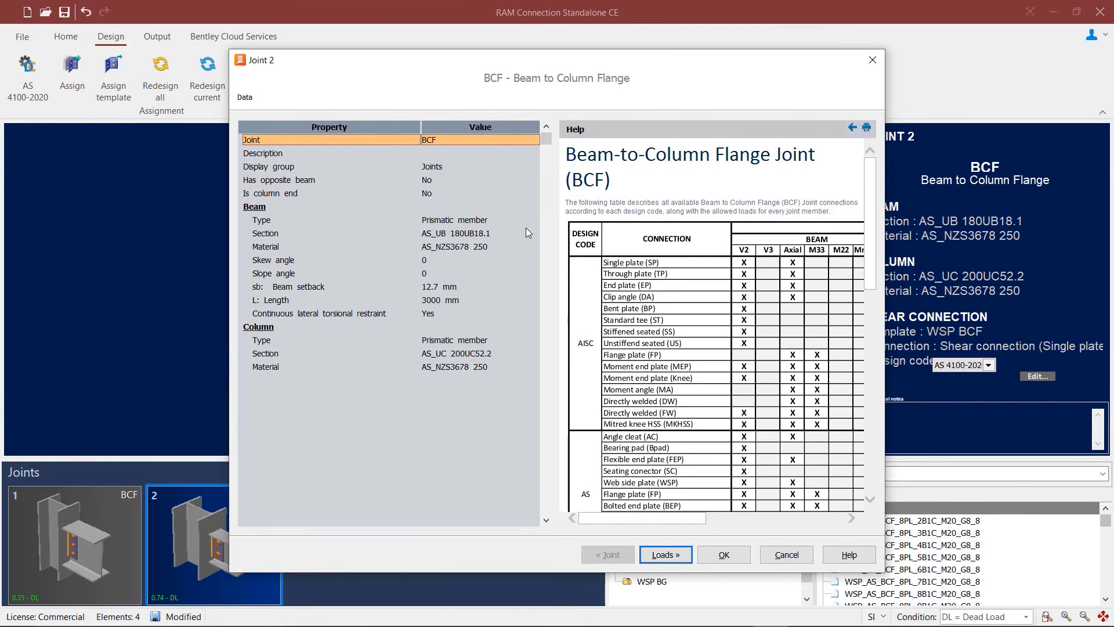
click(524, 233)
click(532, 235)
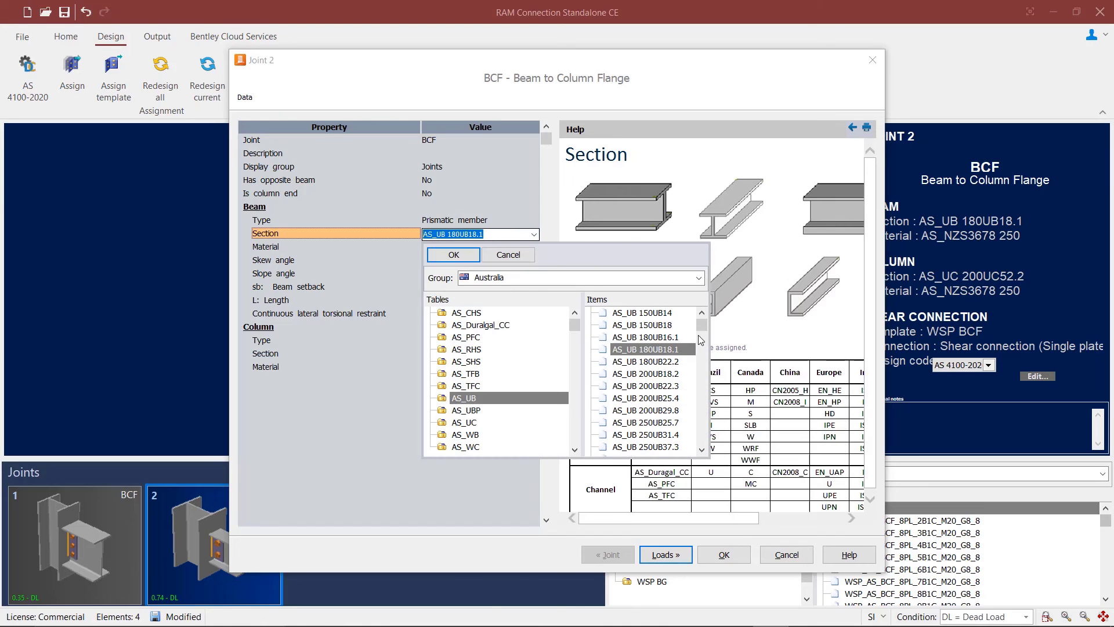
scroll(696, 356, down, 5)
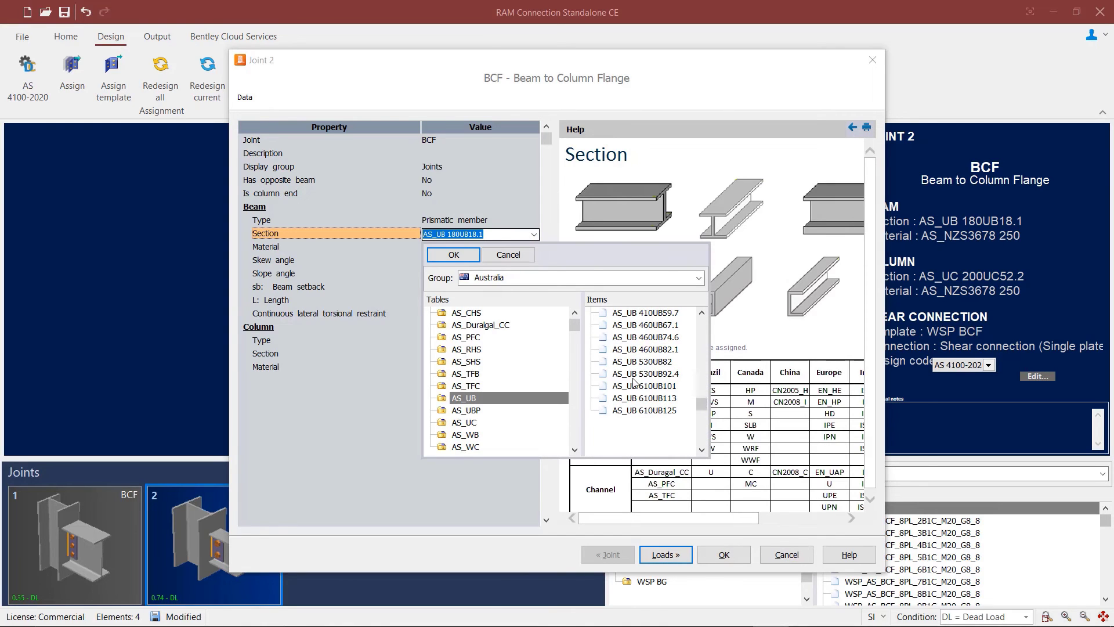
click(646, 373)
click(454, 255)
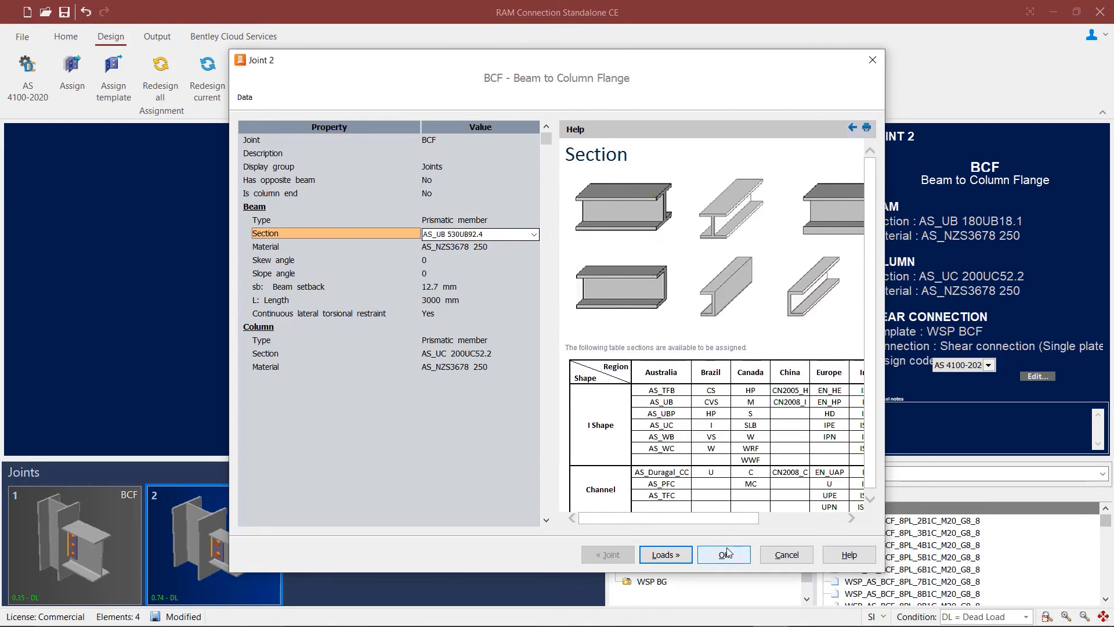
click(726, 549)
Step: Optimize joint 2's web side plate connection in the Connection Pad and close the pad
double_click(456, 281)
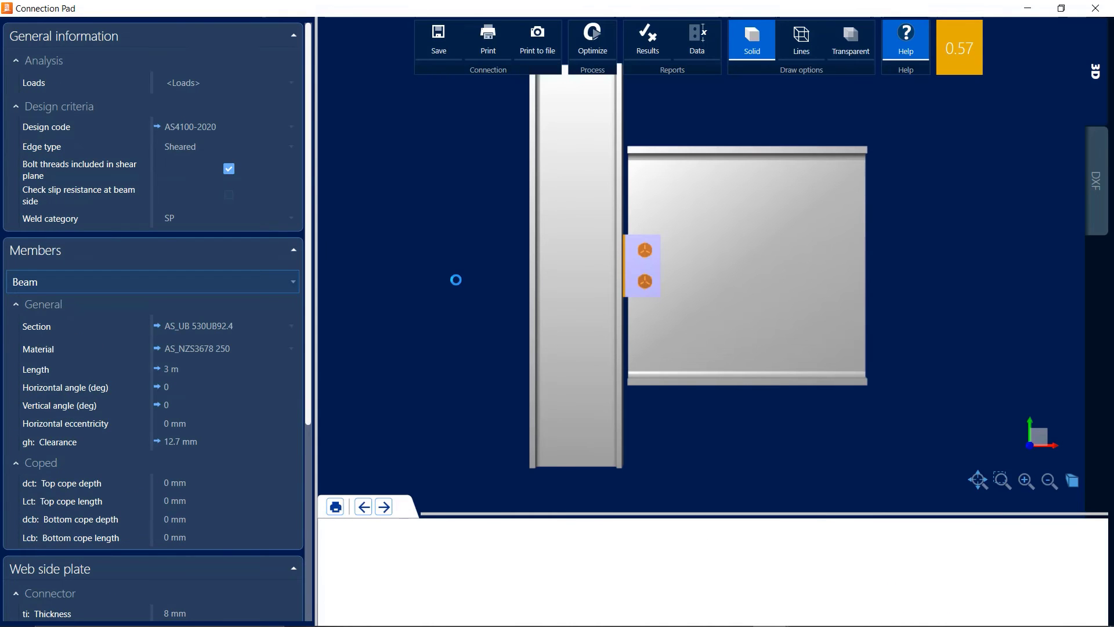
click(601, 34)
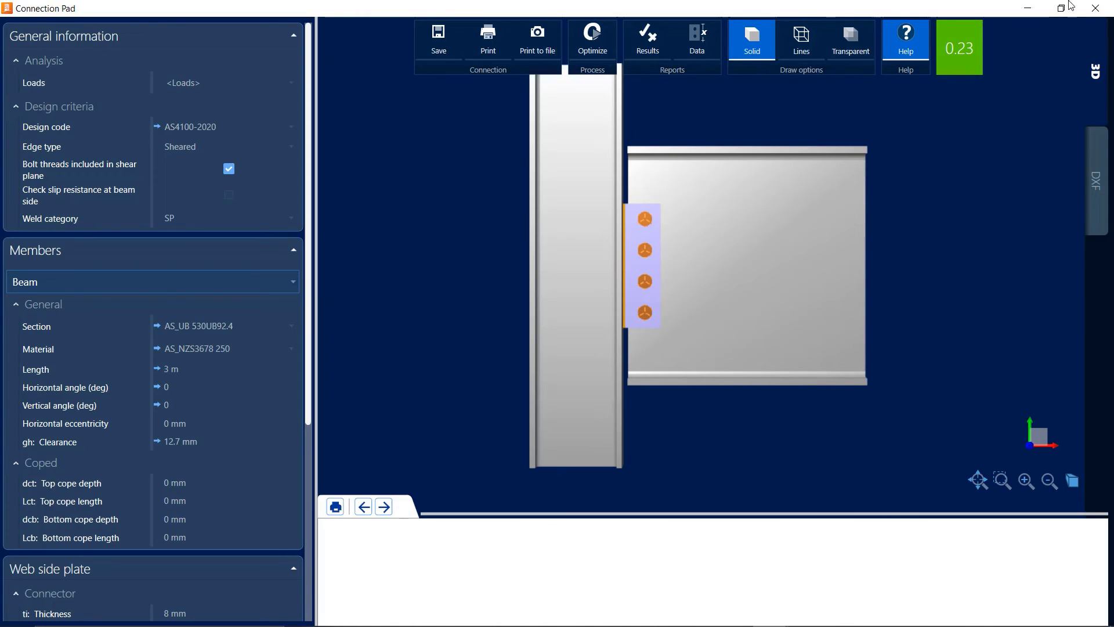
click(1096, 8)
click(495, 374)
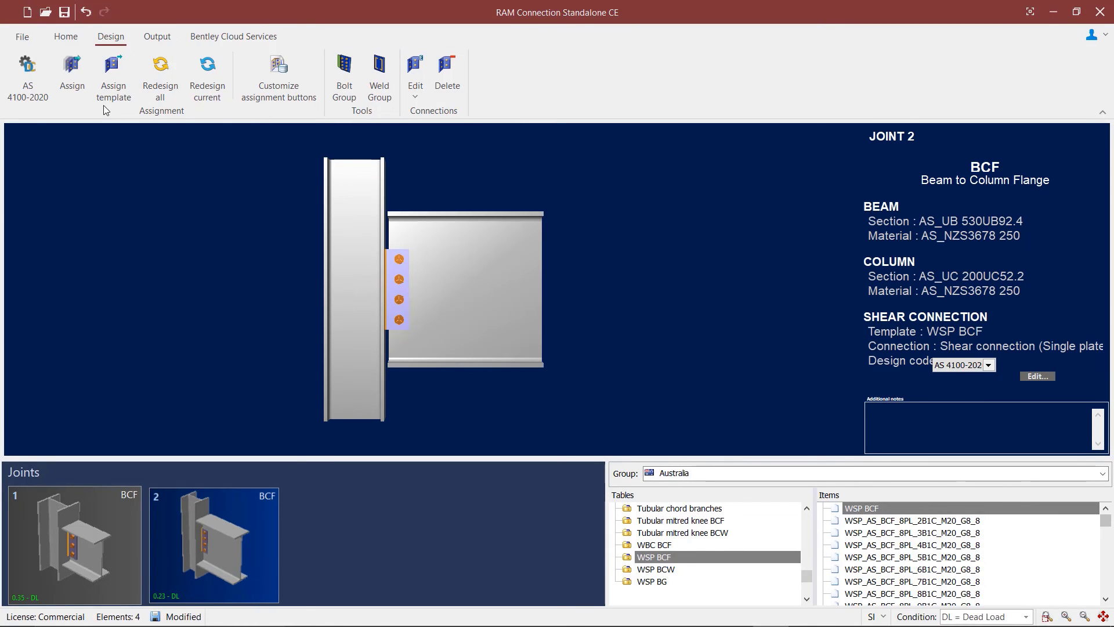
Step: View the Smart Connections group available for joint 2 and close the assignment dialog without assigning anything
click(74, 81)
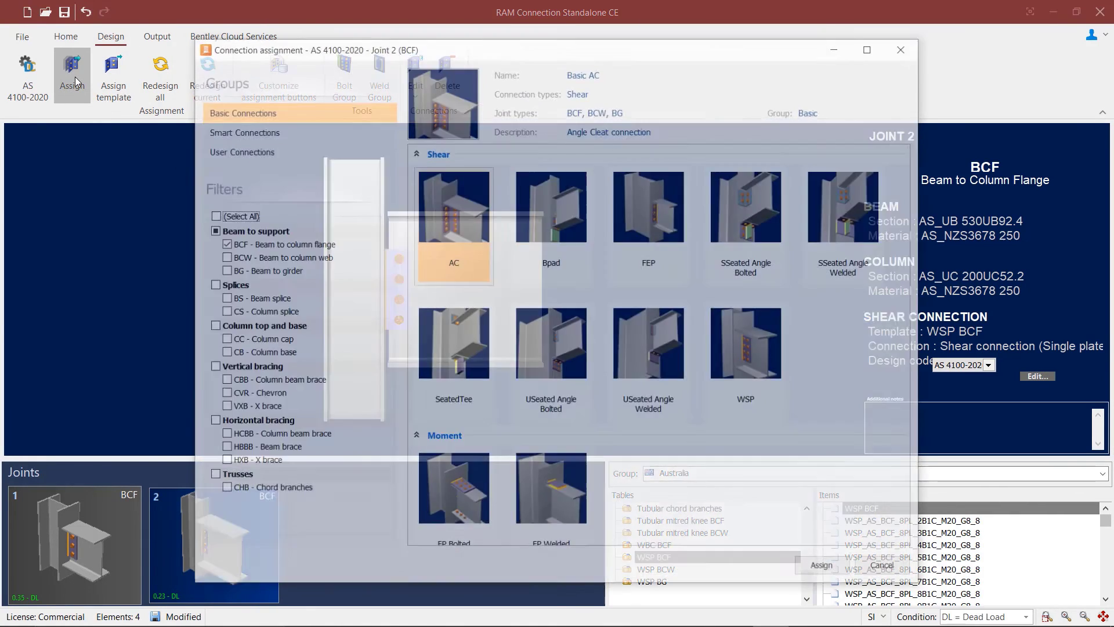
click(253, 132)
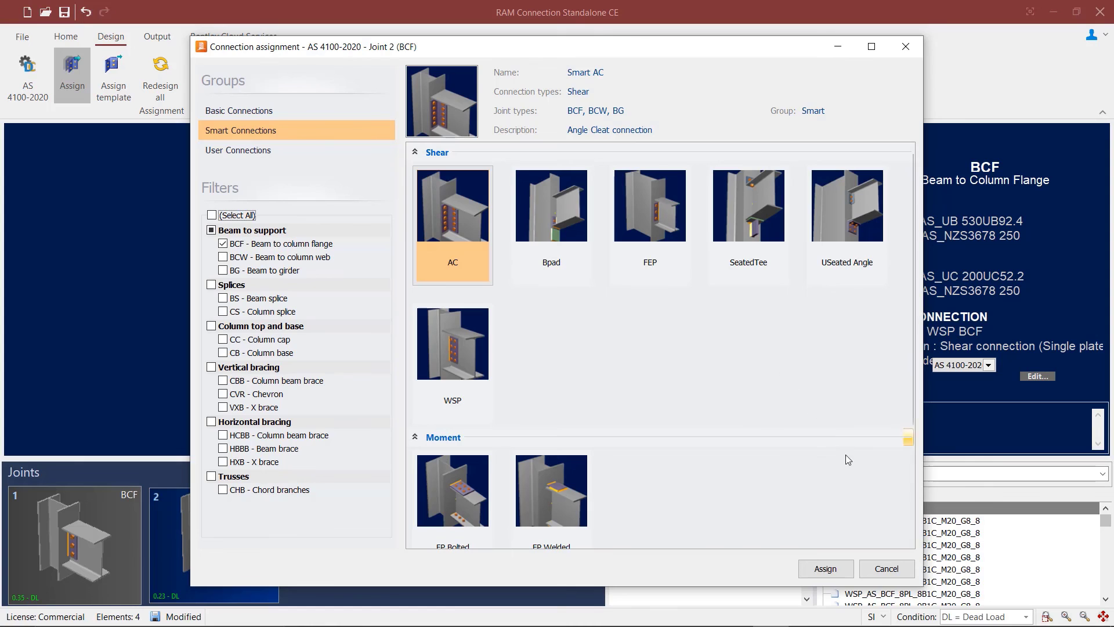
click(885, 568)
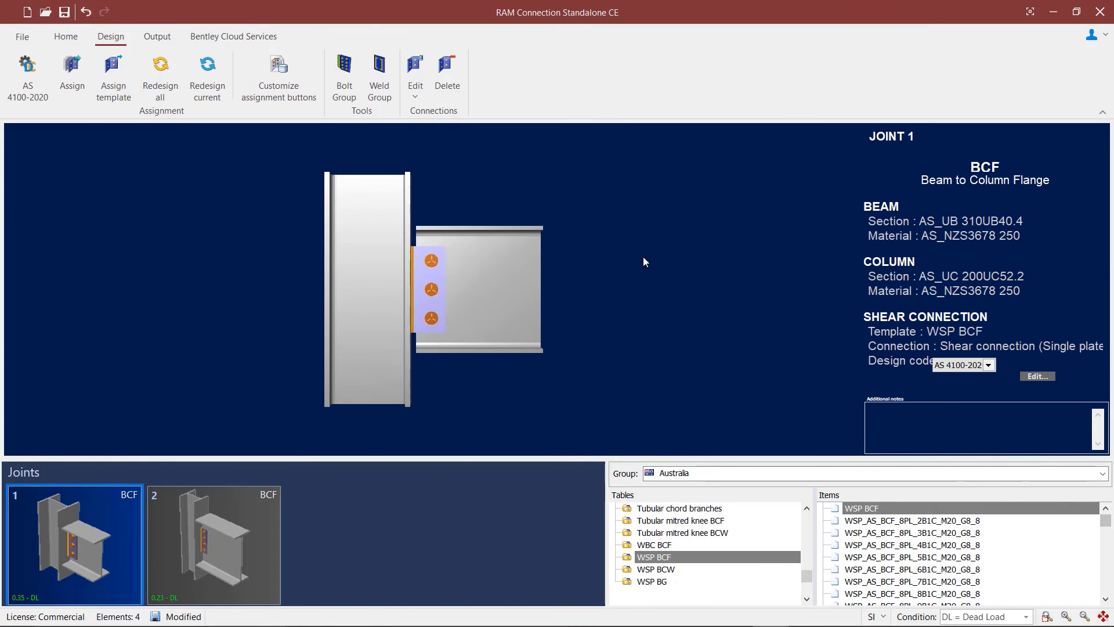